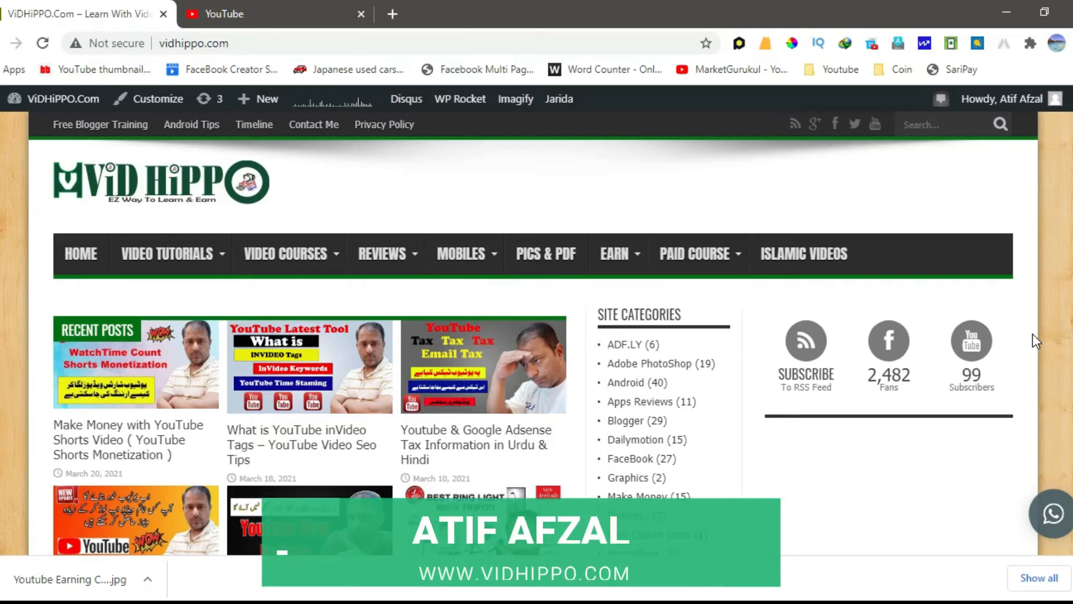
pyautogui.click(251, 21)
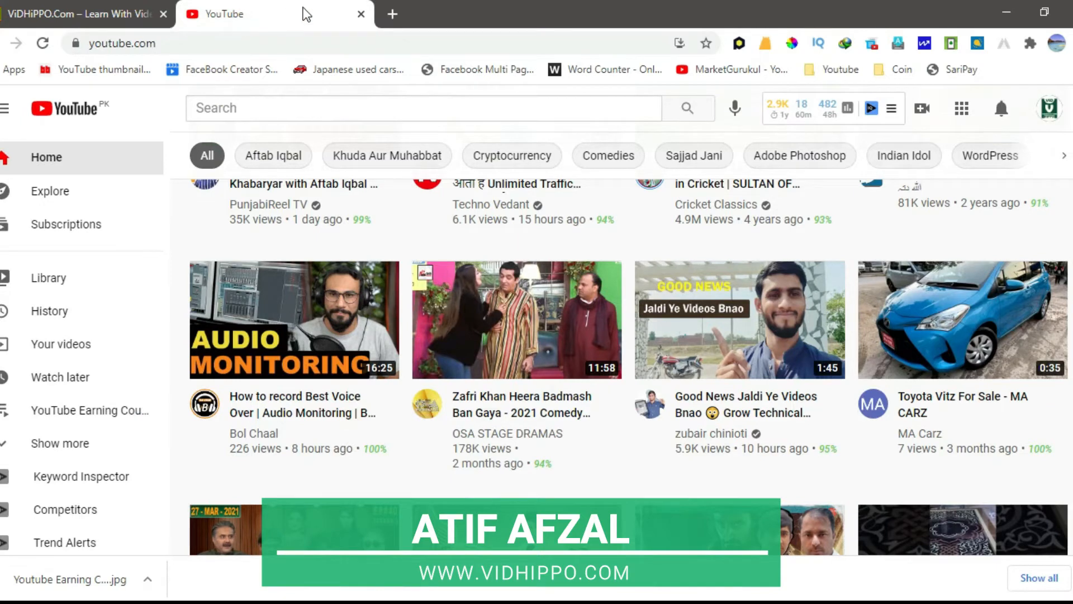
pyautogui.click(62, 12)
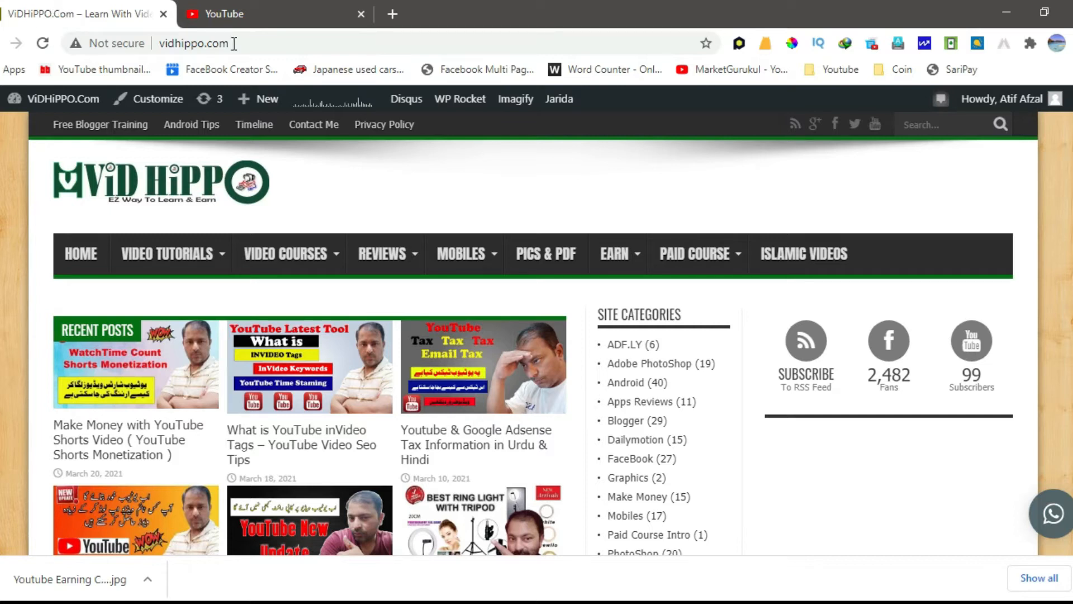
# Step: Start a new video upload on YouTube and bring up the file chooser
pyautogui.click(198, 15)
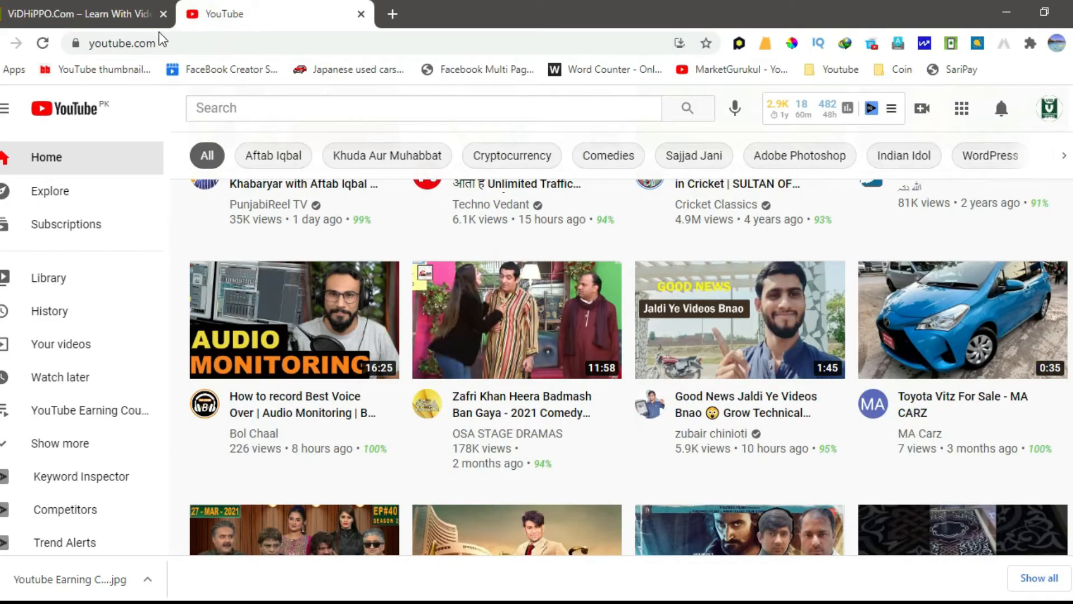
pyautogui.click(921, 109)
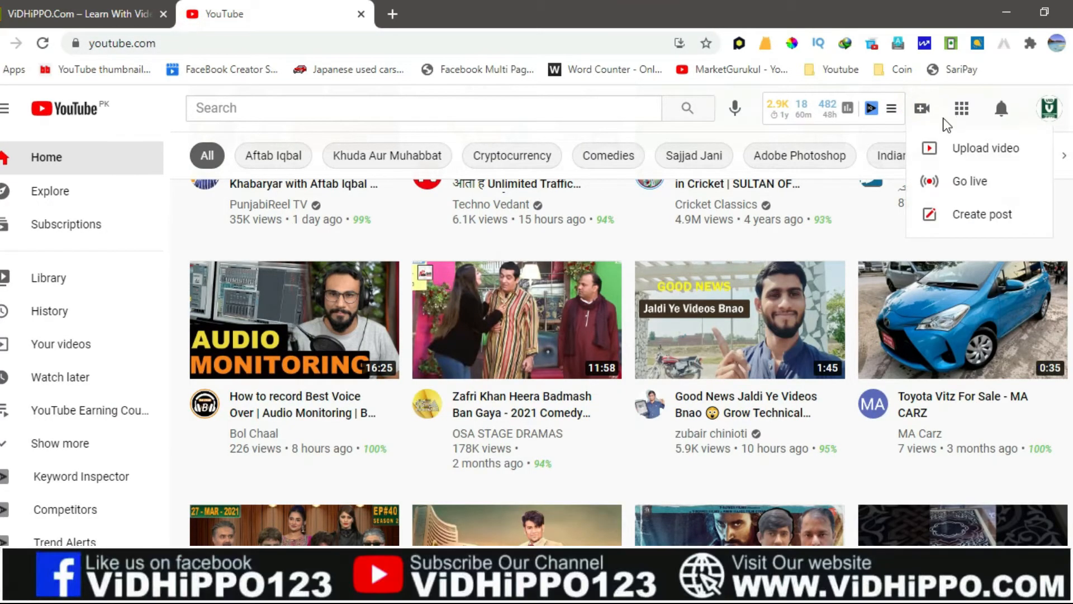
pyautogui.click(959, 148)
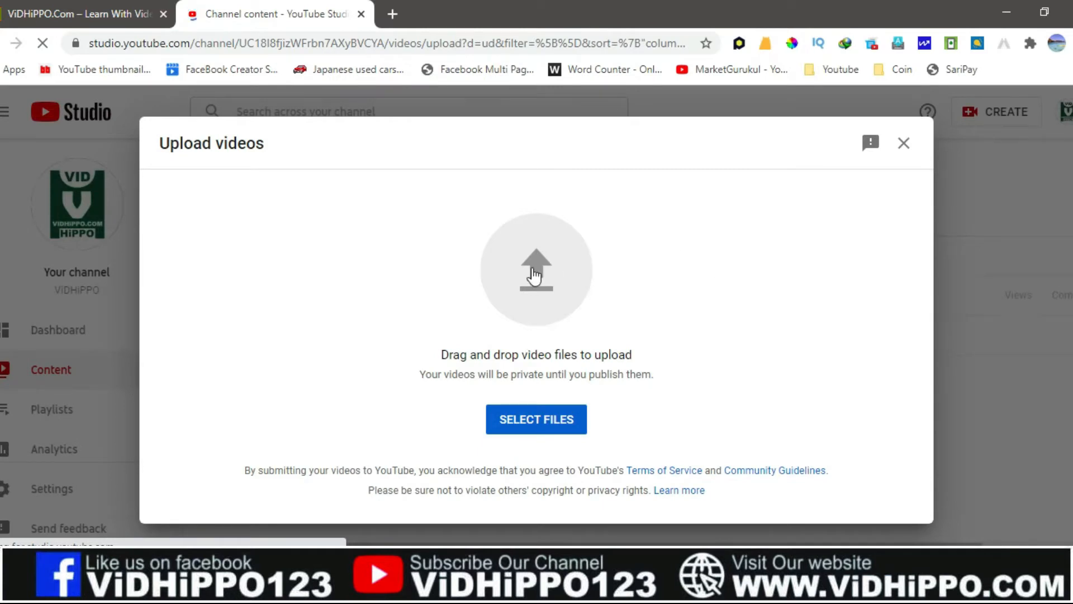
pyautogui.click(534, 273)
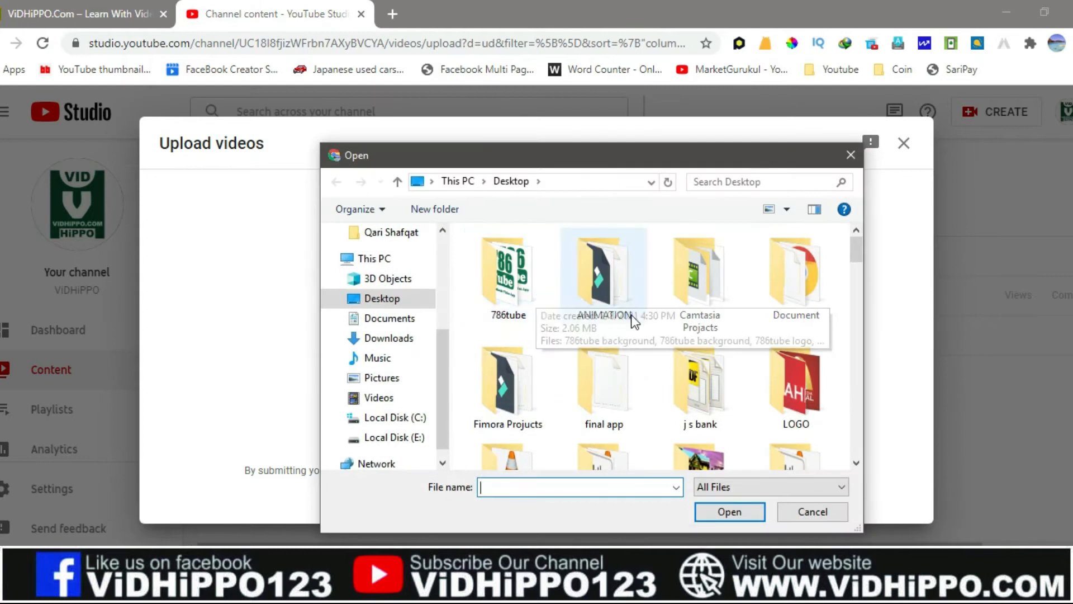
# Step: Browse from Documents through the Wondershare folder to the Output folder of Wondershare Filmora
pyautogui.click(401, 320)
pyautogui.click(609, 314)
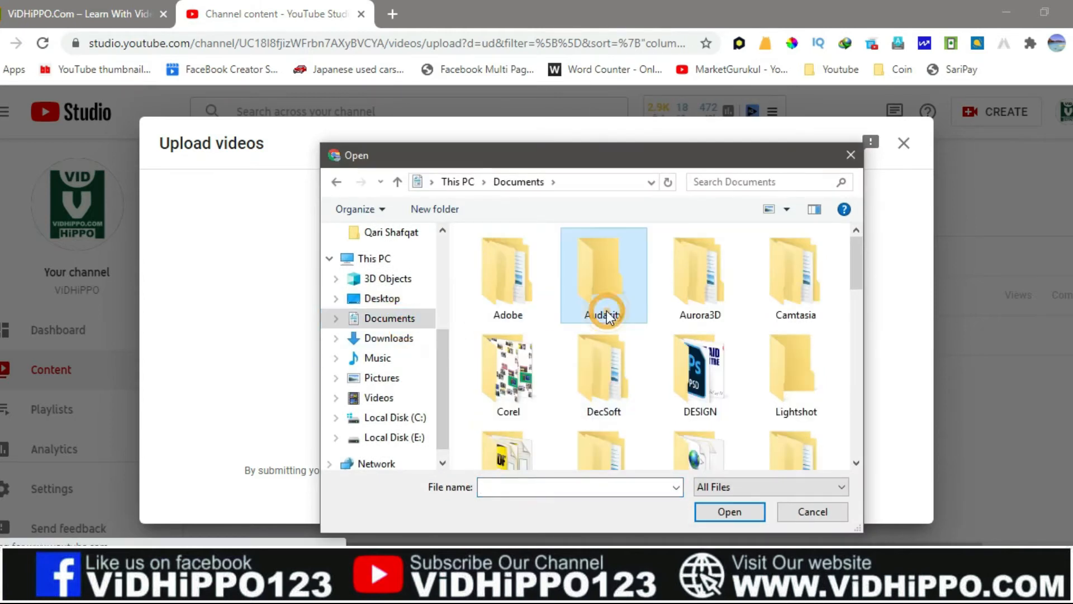
pyautogui.scroll(-10, 606, 310)
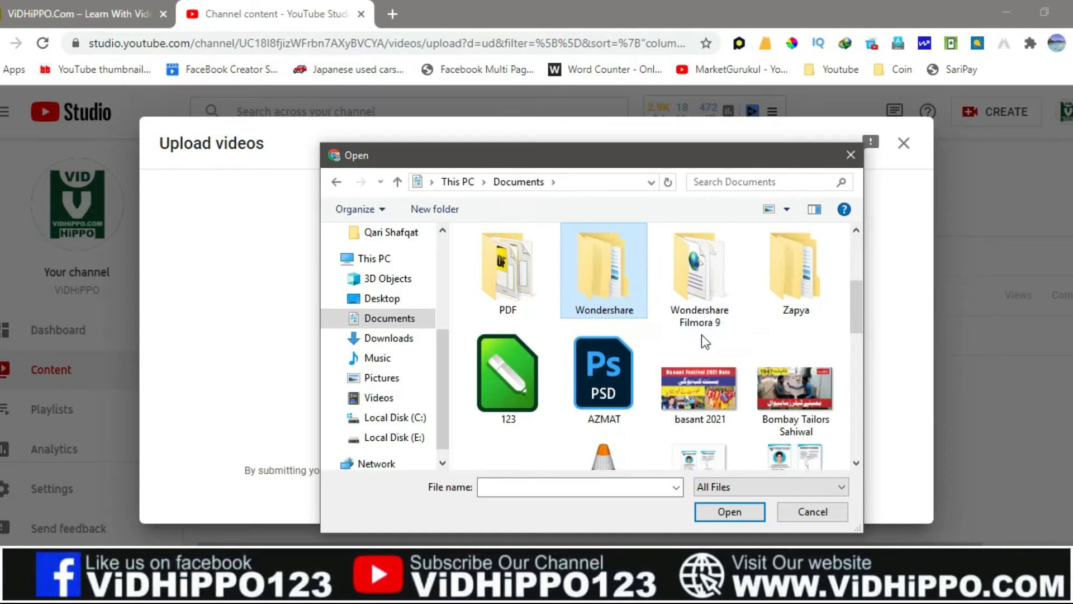
pyautogui.doubleClick(628, 296)
pyautogui.doubleClick(518, 295)
pyautogui.click(504, 311)
pyautogui.doubleClick(505, 310)
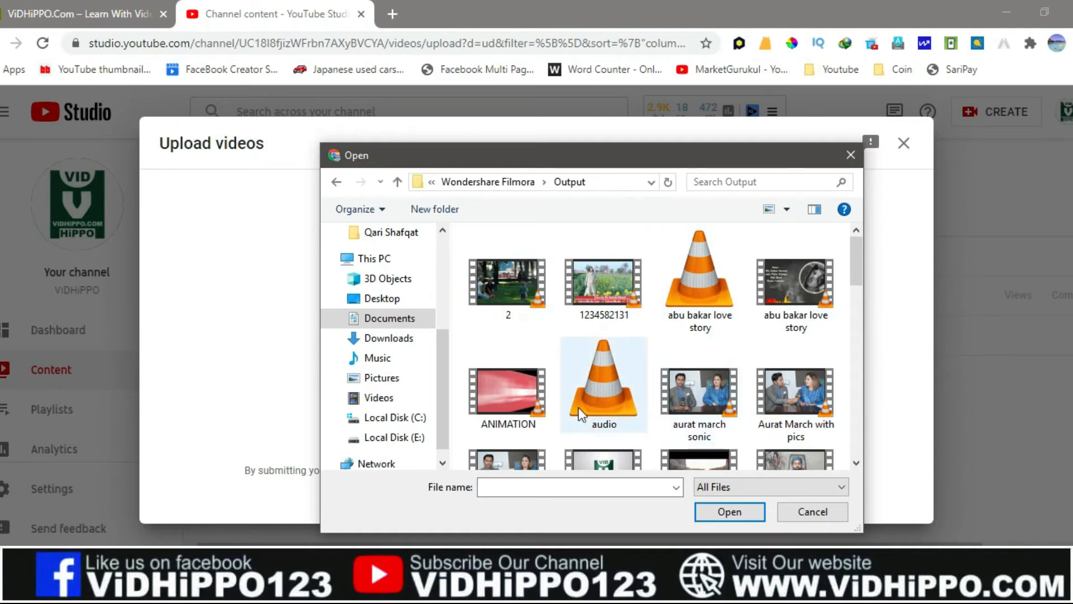
# Step: Find the fonecity video in the Output folder and upload it
pyautogui.click(519, 393)
pyautogui.scroll(-1, 525, 394)
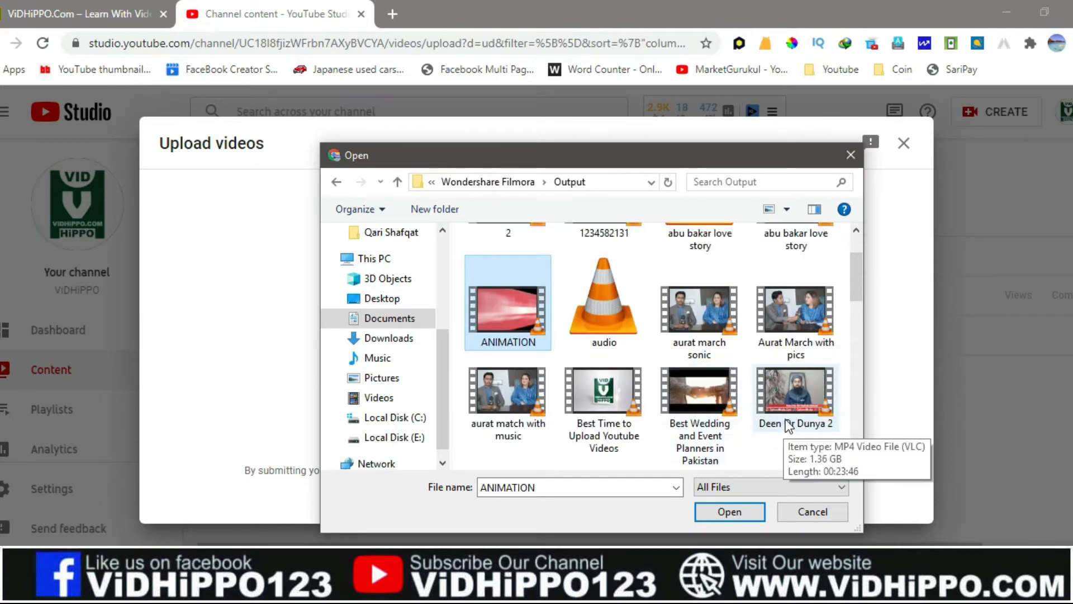
pyautogui.click(693, 400)
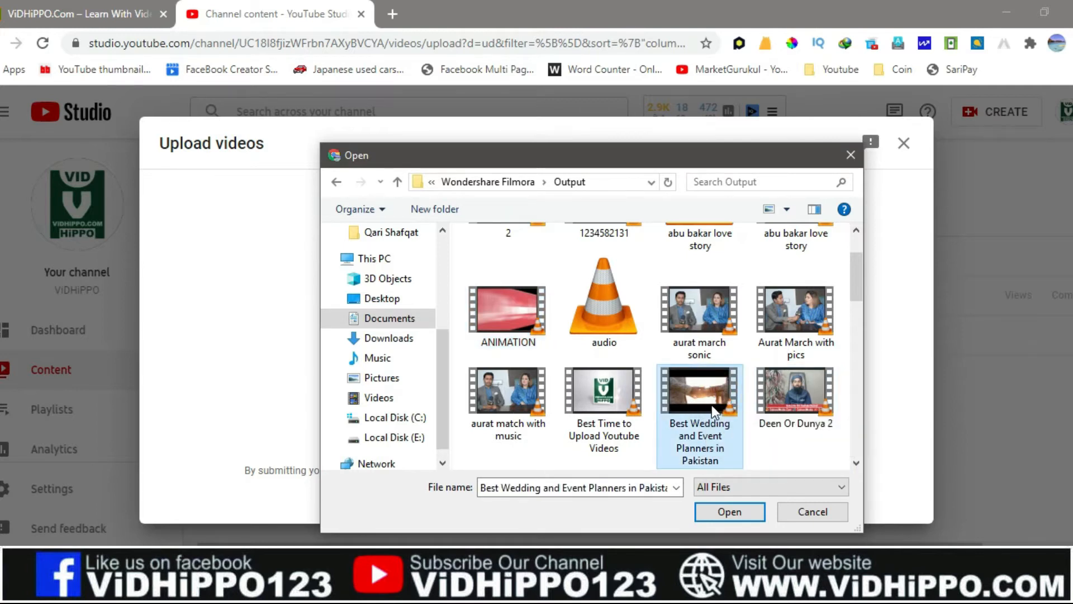
pyautogui.scroll(-1, 716, 404)
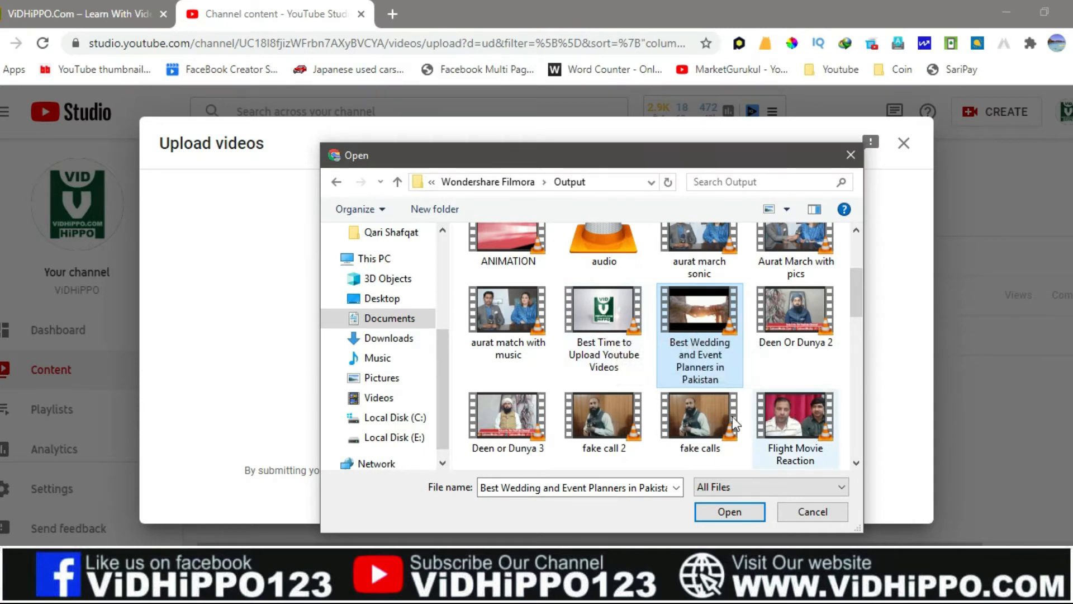
pyautogui.scroll(-1, 703, 413)
pyautogui.scroll(-2, 553, 374)
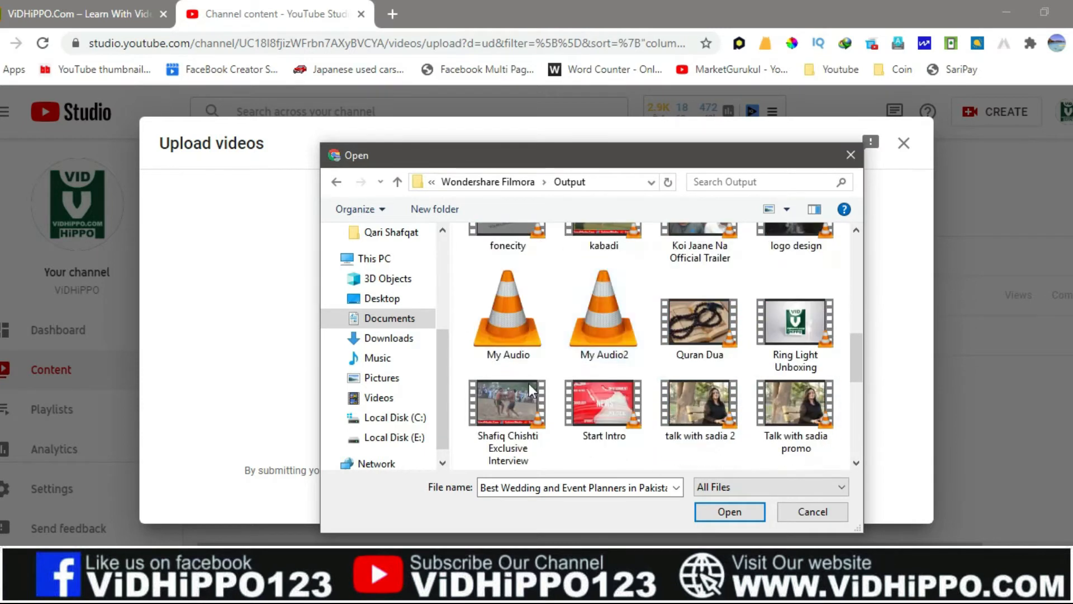
pyautogui.click(509, 246)
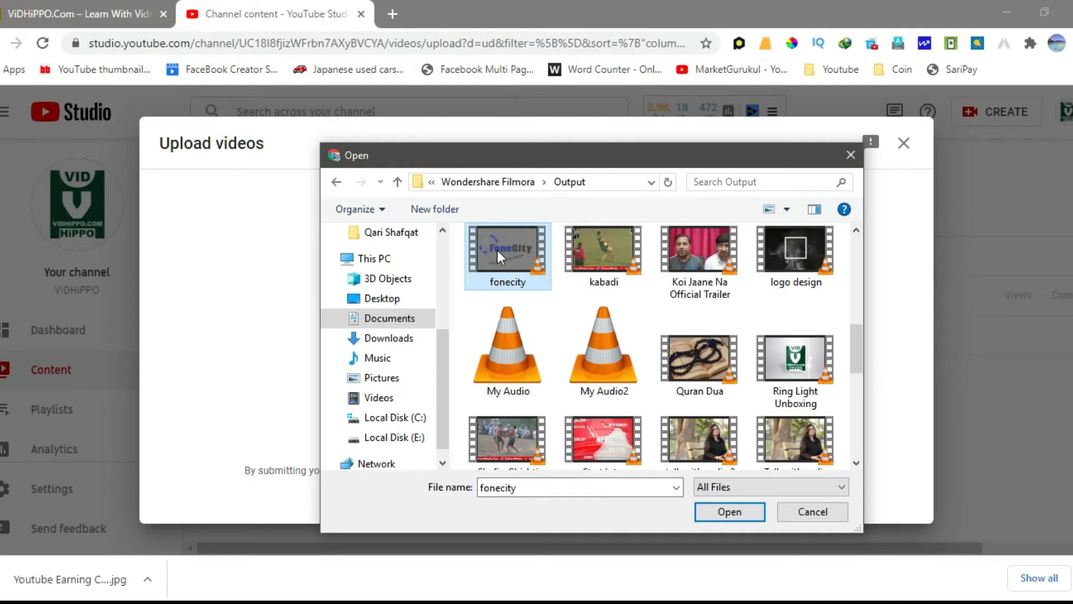
pyautogui.click(736, 511)
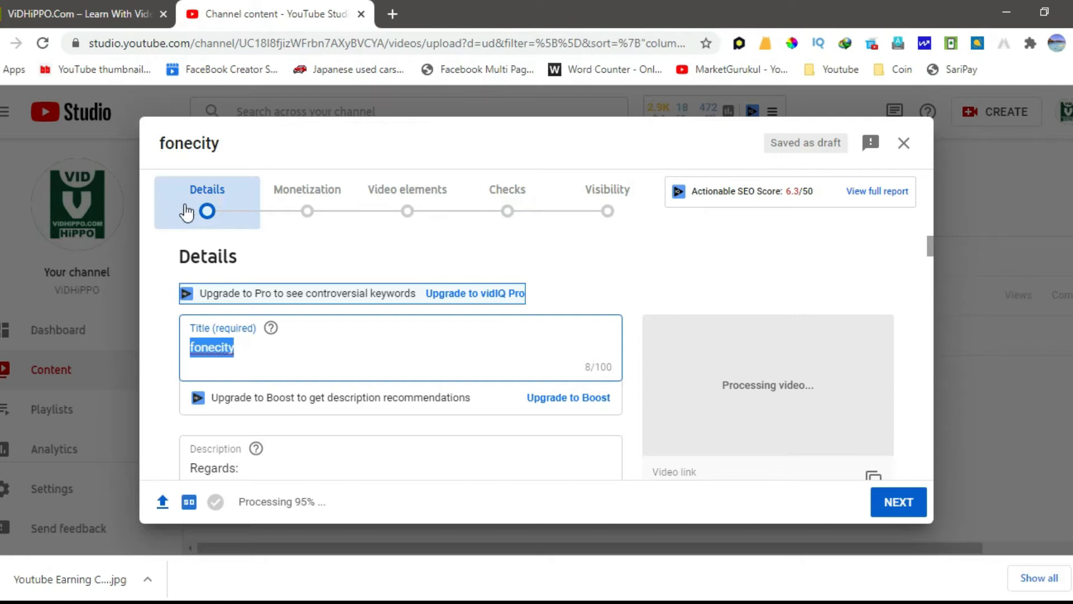
# Step: Set the fonecity video's monetization to On
pyautogui.click(301, 205)
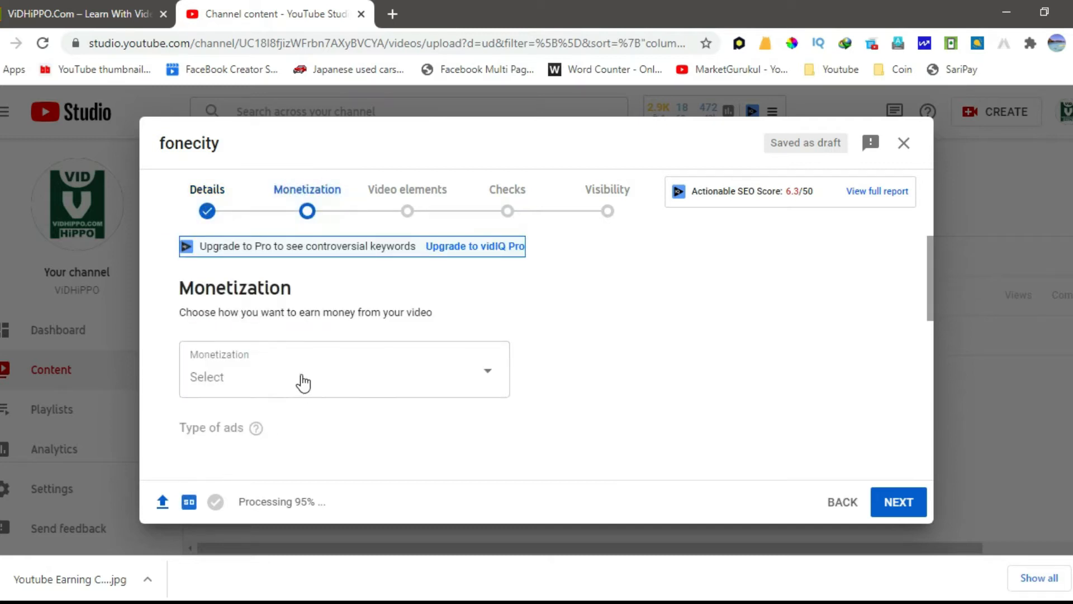
pyautogui.click(301, 375)
pyautogui.click(214, 366)
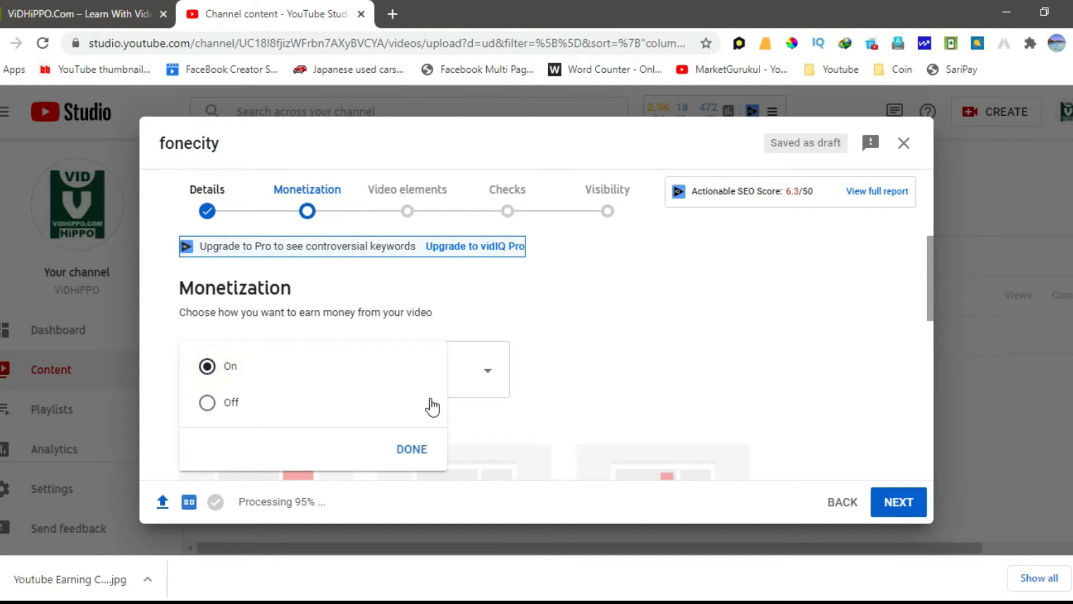
pyautogui.click(417, 455)
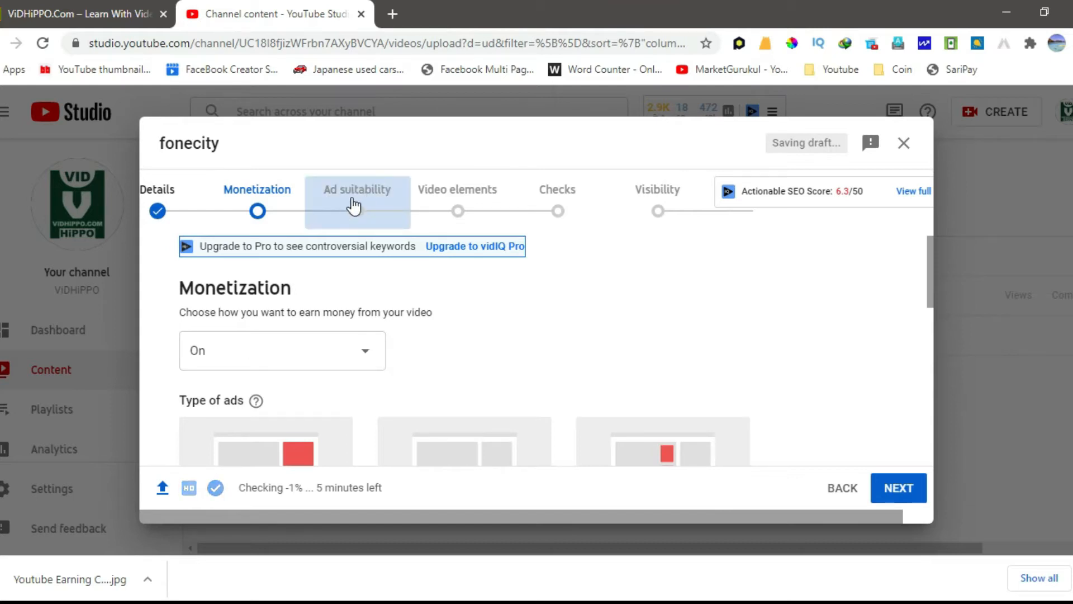
# Step: Set the video's monetization to Off and go to the Video elements stage
pyautogui.click(257, 354)
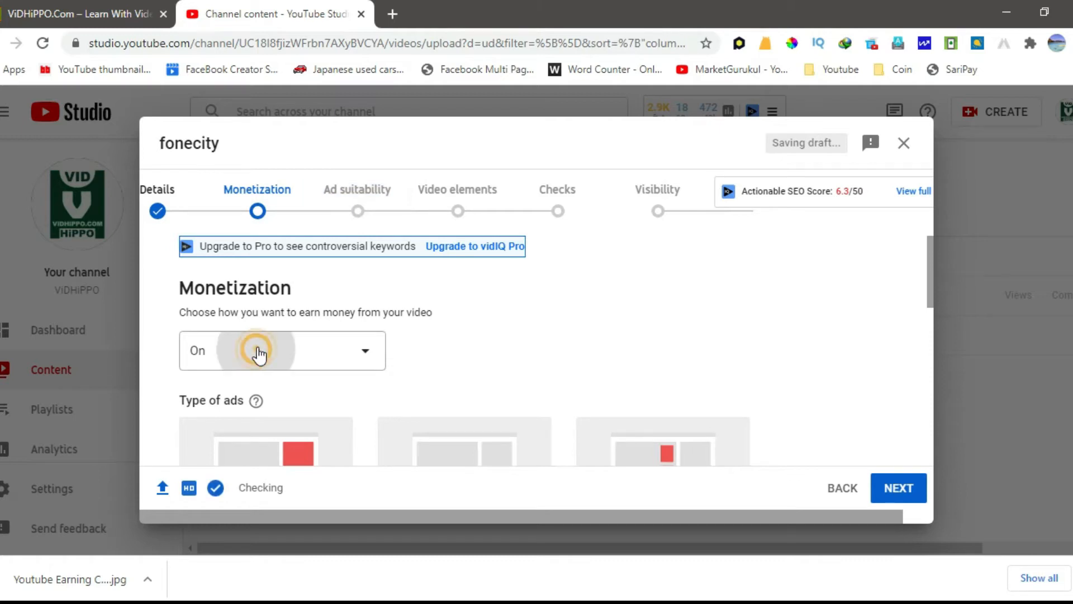
pyautogui.click(223, 378)
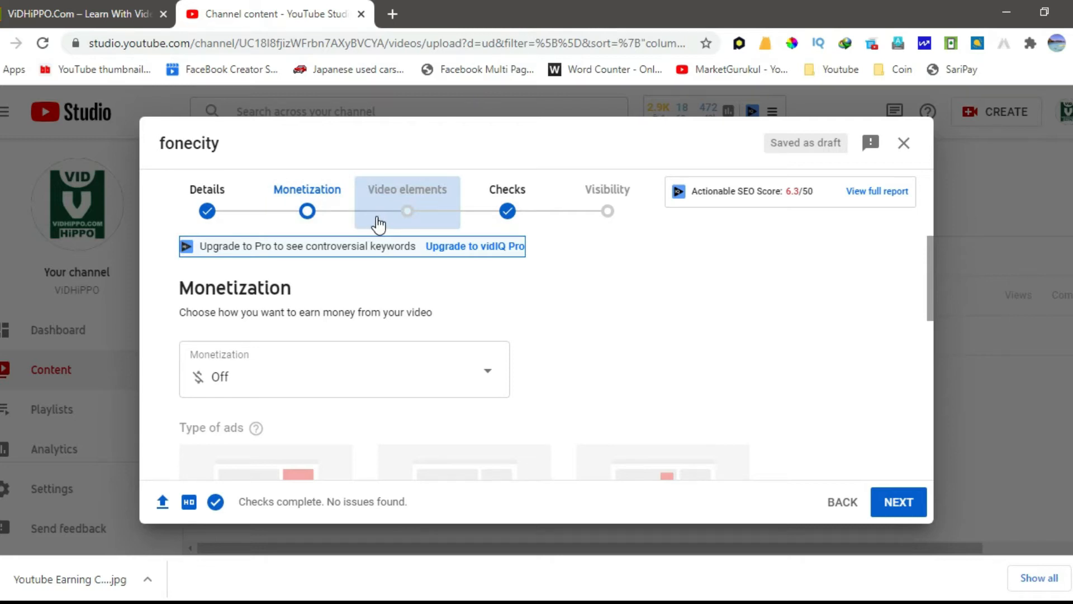
pyautogui.click(407, 211)
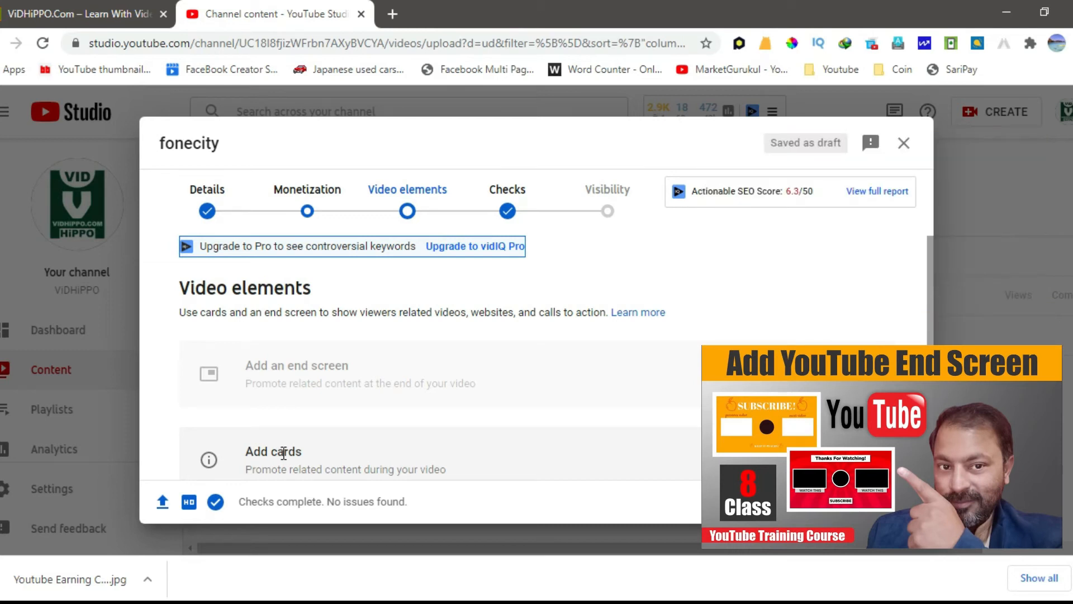
# Step: Go to the Checks stage, dismiss its introduction and review the Copyright and Ad suitability results
pyautogui.click(555, 199)
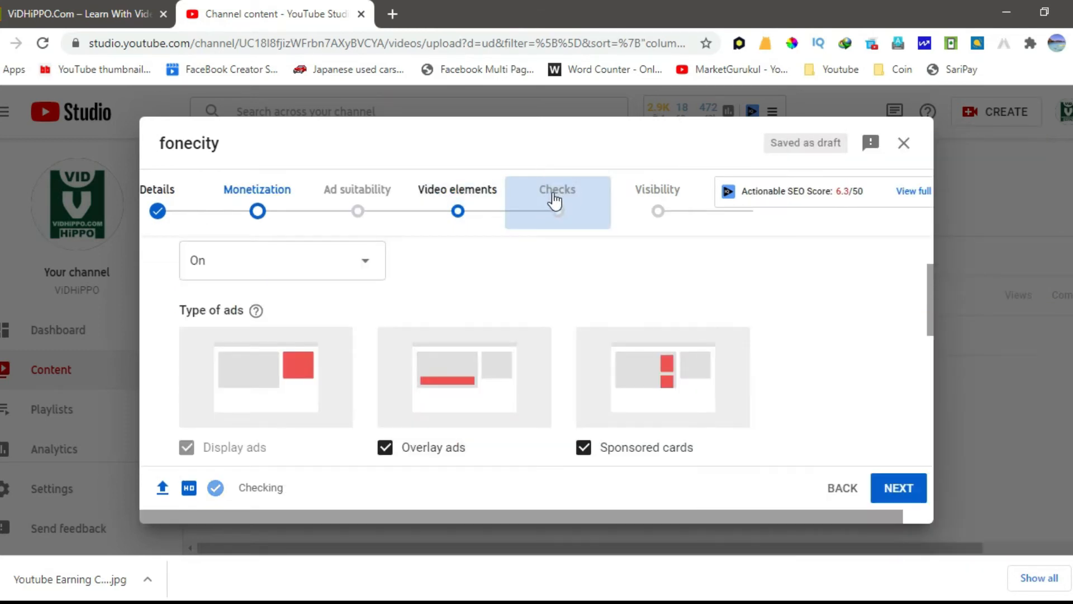
pyautogui.click(557, 198)
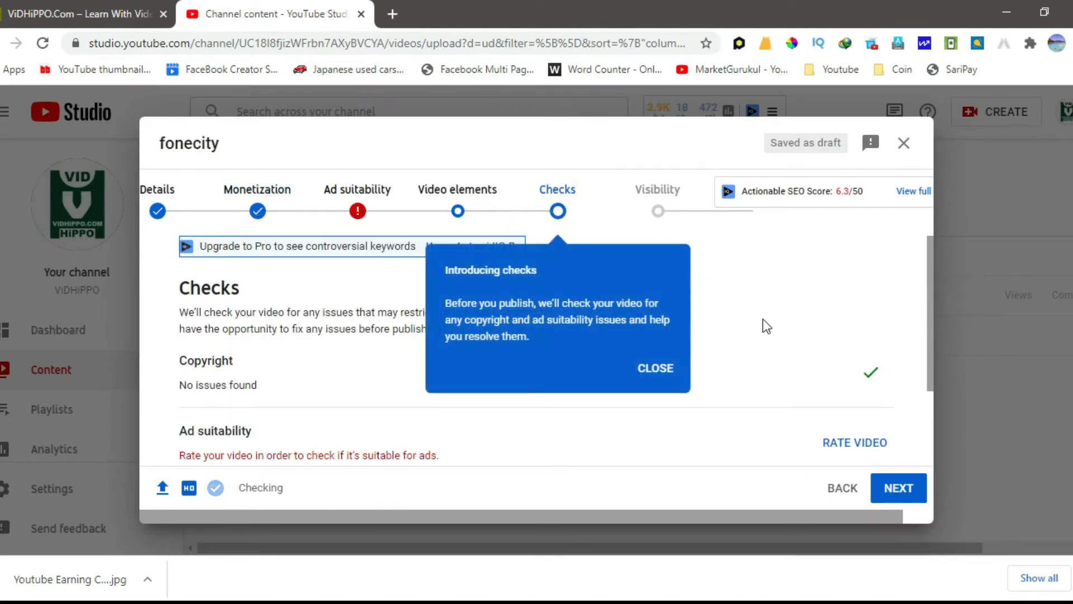
pyautogui.click(665, 370)
pyautogui.scroll(-2, 543, 385)
pyautogui.scroll(2, 541, 384)
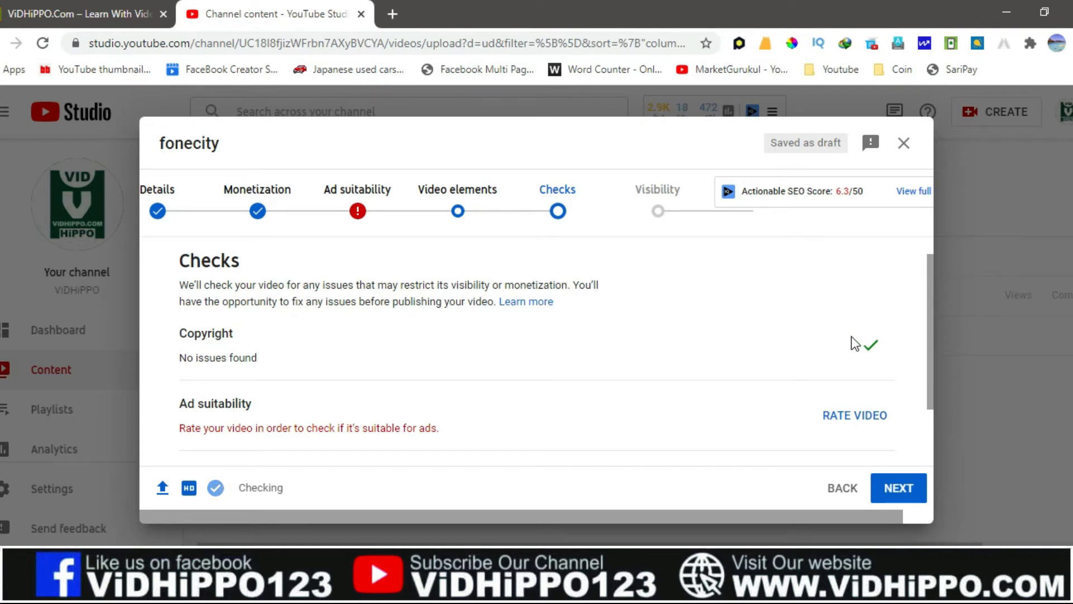
pyautogui.scroll(-2, 336, 349)
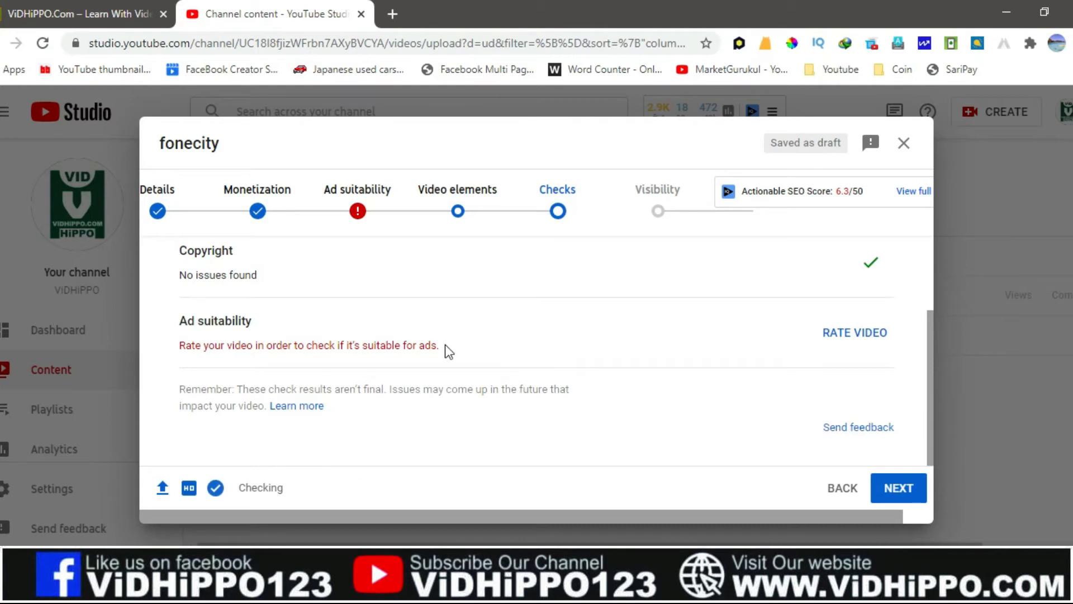
pyautogui.scroll(2, 504, 351)
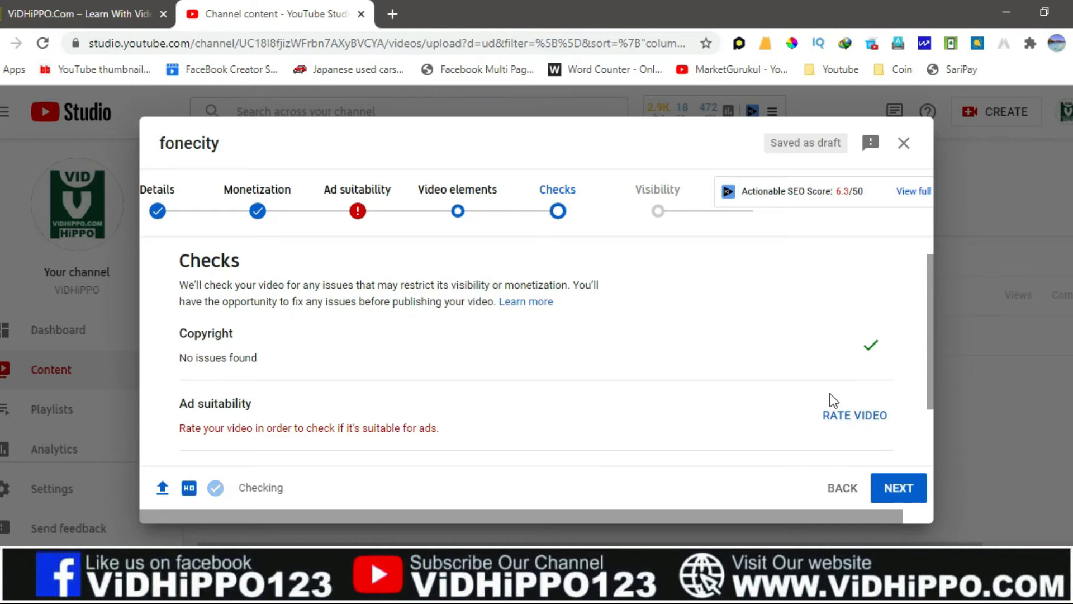
# Step: Start rating the video for ad suitability and mark None of the above for all content categories
pyautogui.click(846, 421)
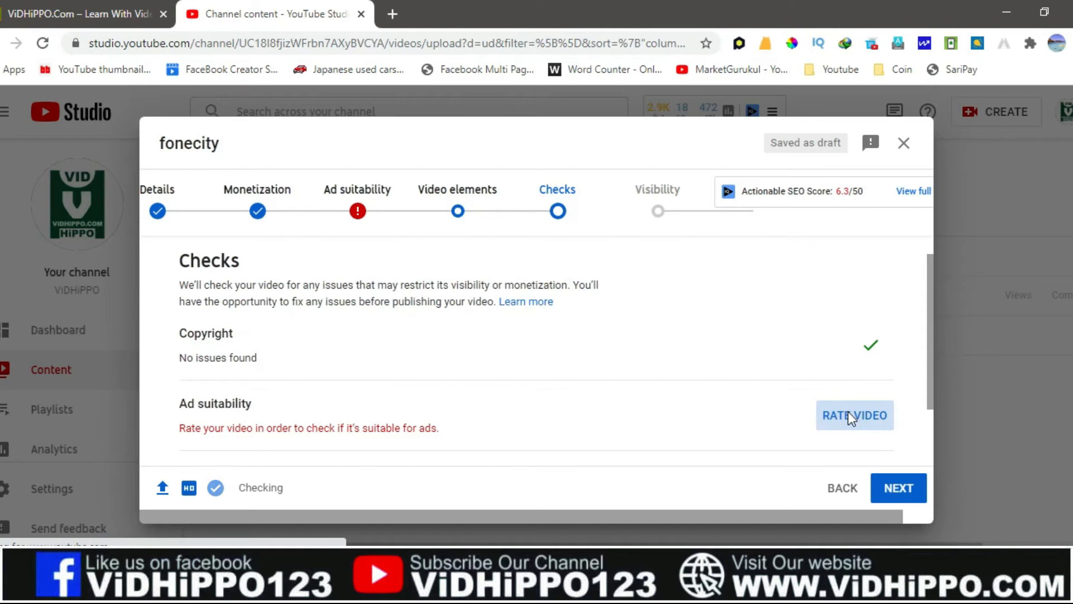
pyautogui.scroll(-3, 439, 339)
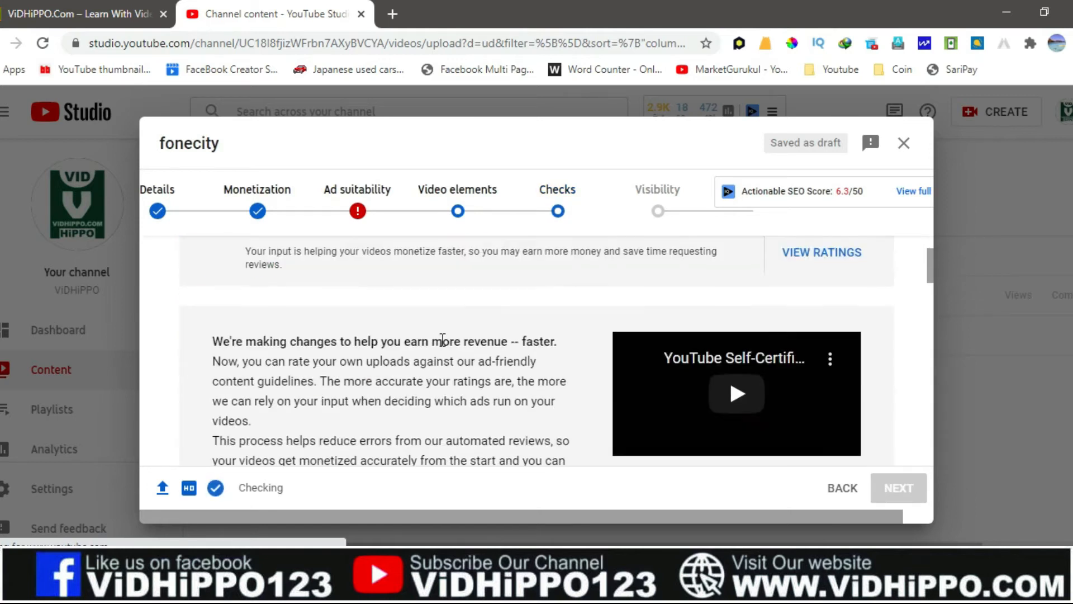
pyautogui.scroll(-6, 437, 341)
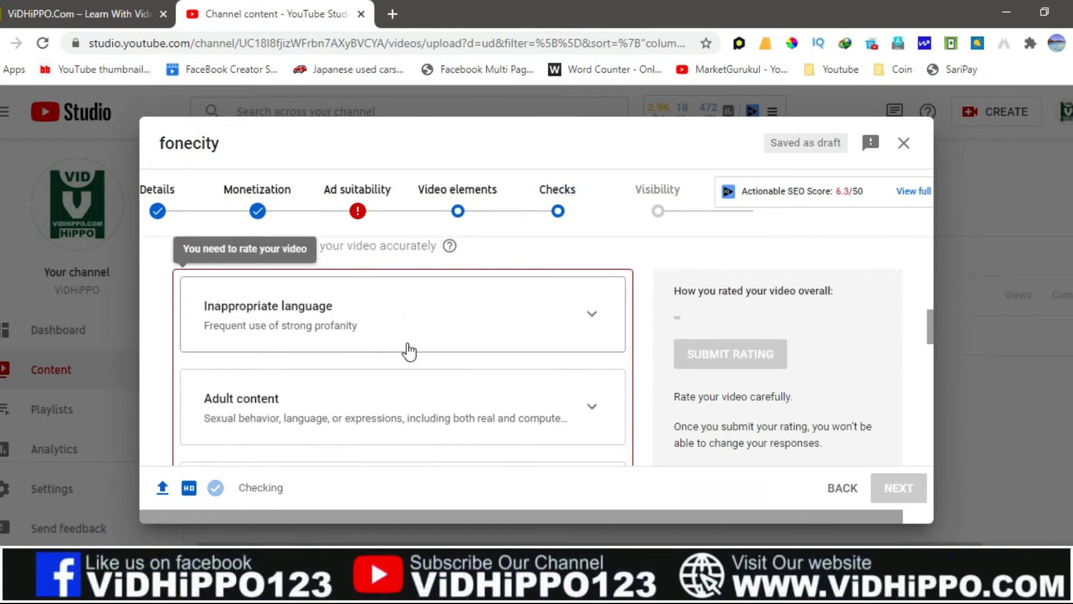
pyautogui.scroll(-9, 311, 320)
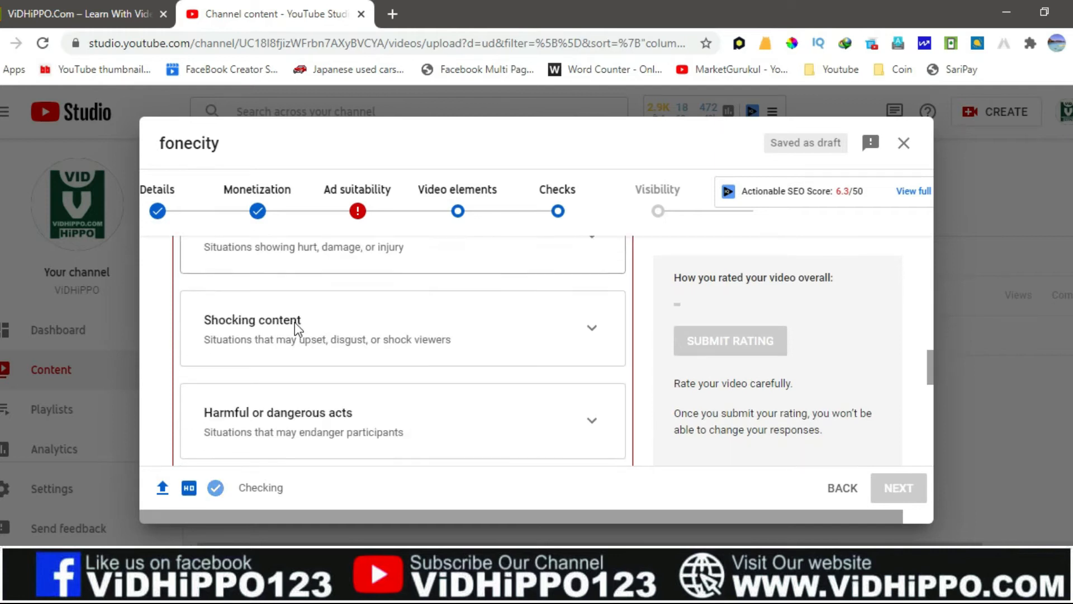
pyautogui.scroll(-6, 257, 347)
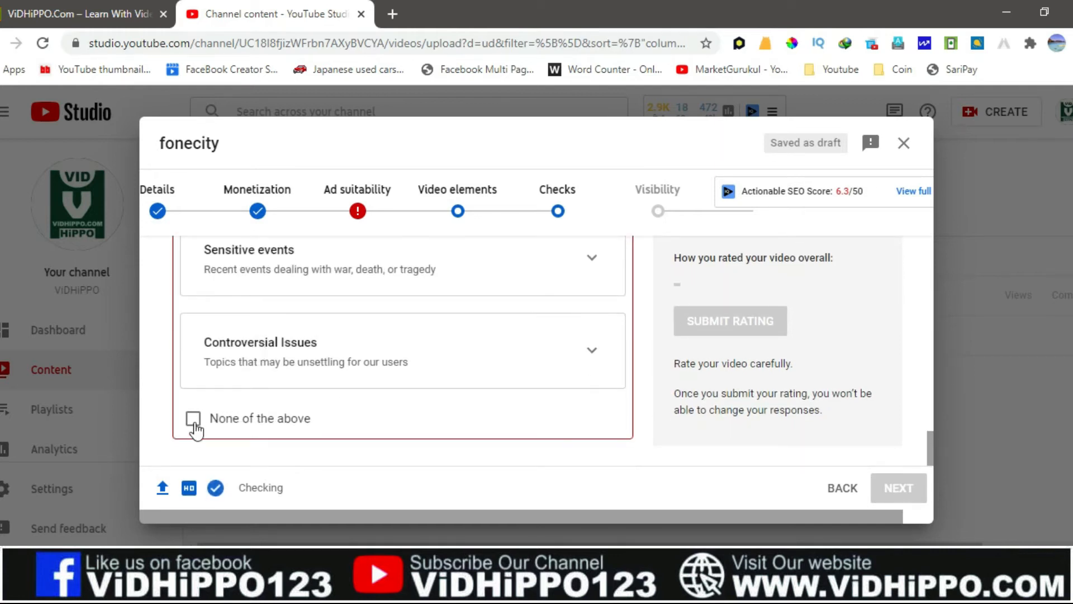
pyautogui.click(193, 419)
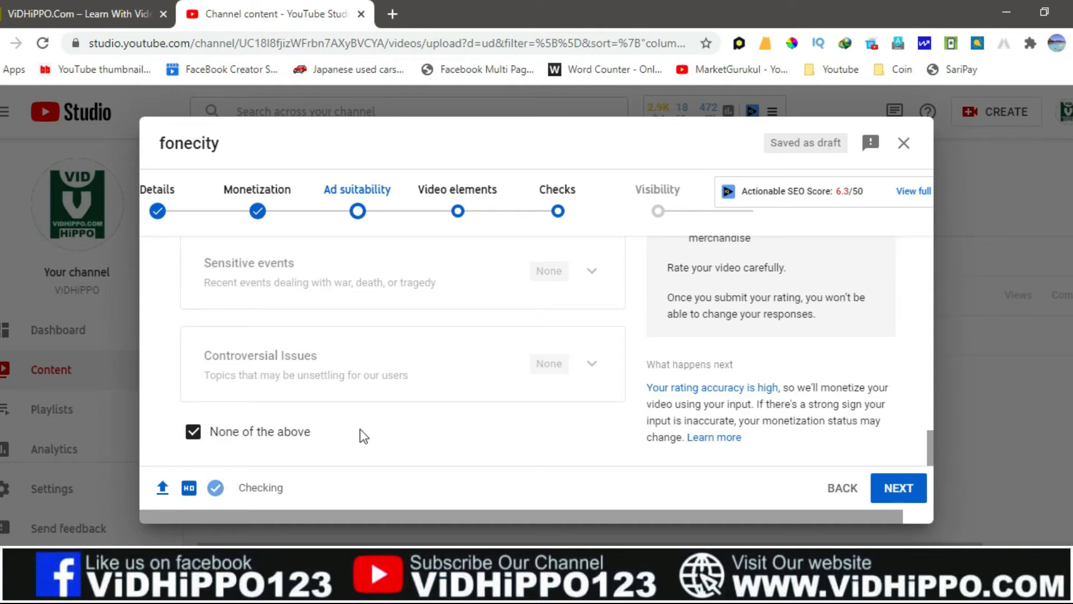
# Step: Submit the ad suitability rating for the fonecity video
pyautogui.click(882, 490)
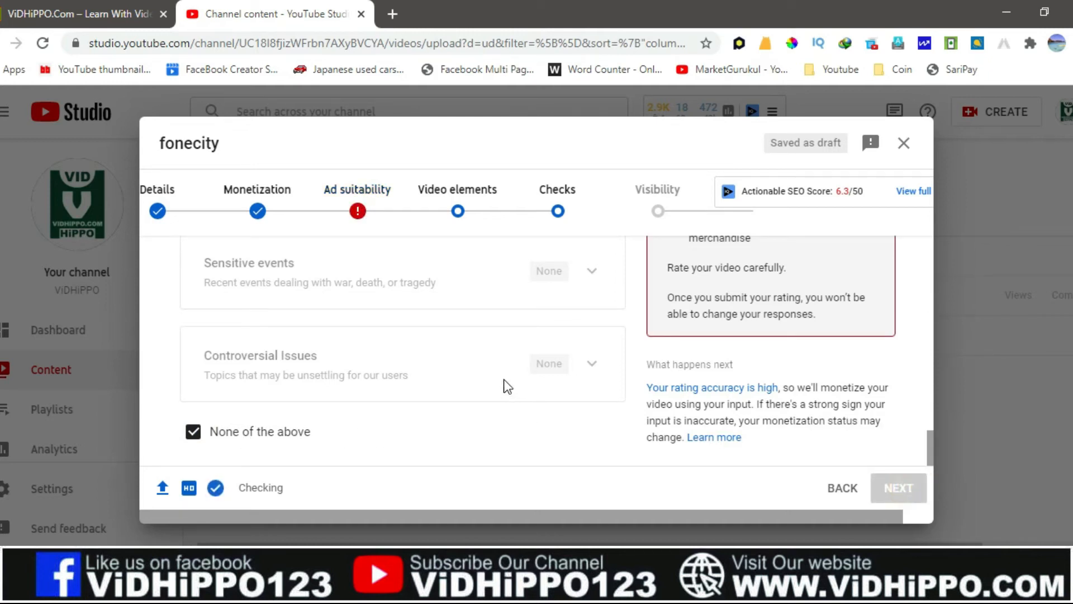
pyautogui.scroll(3, 531, 388)
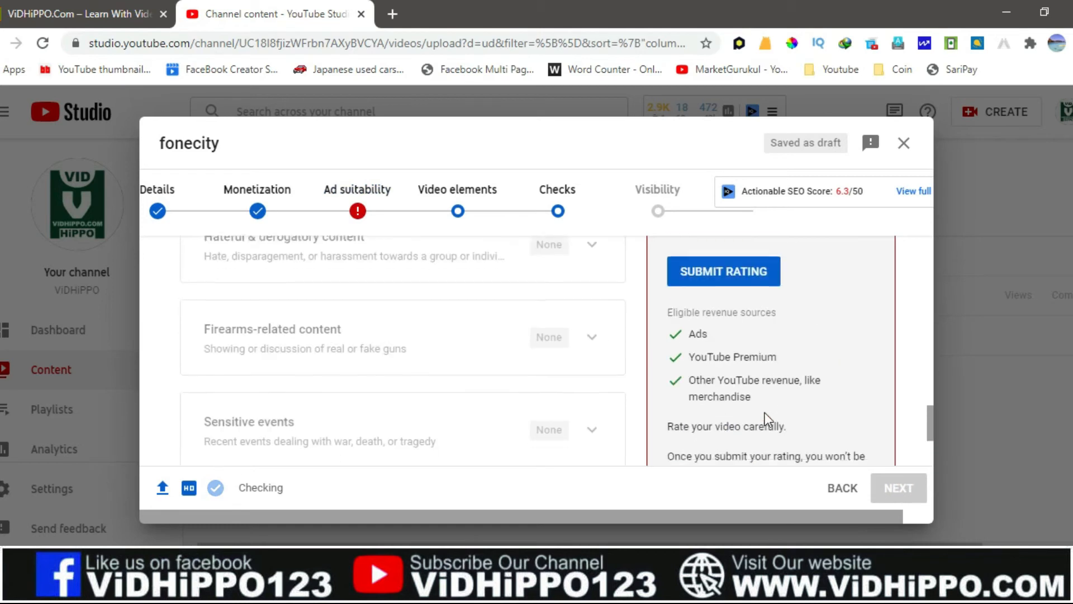
pyautogui.scroll(1, 728, 309)
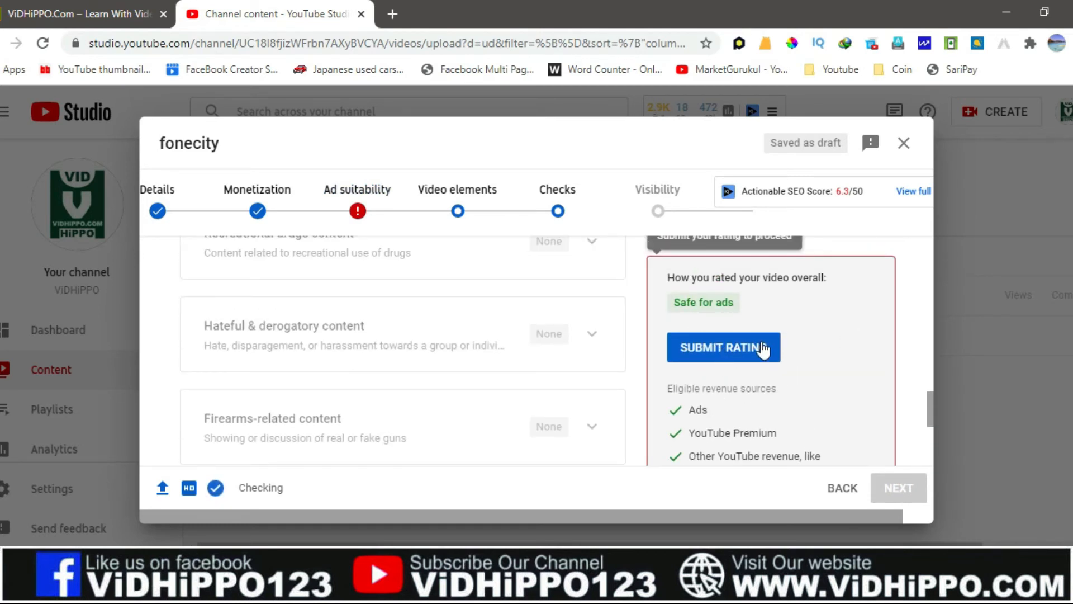
pyautogui.click(761, 343)
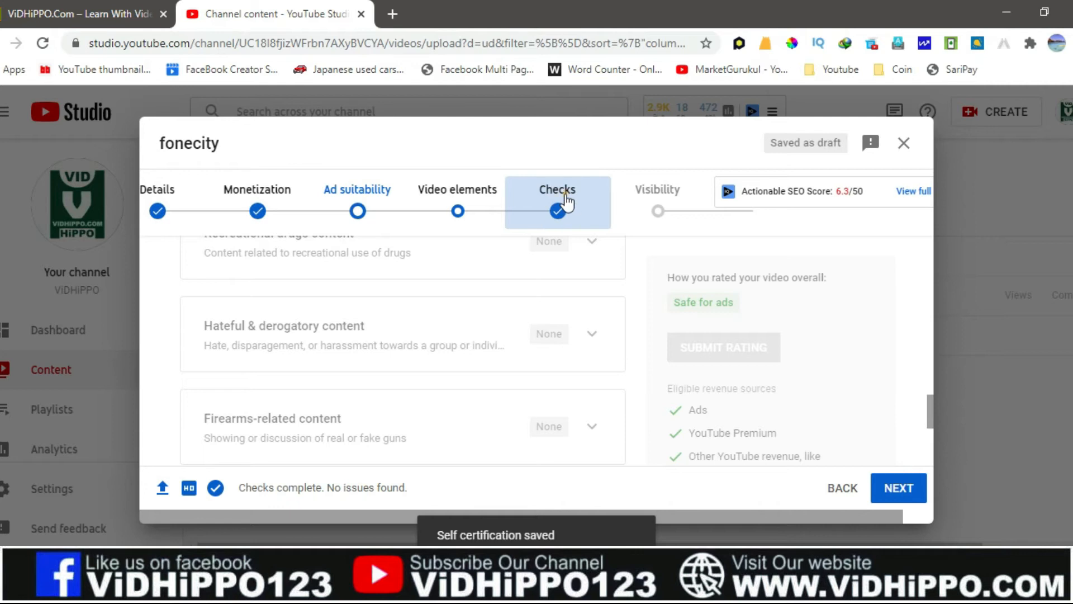
# Step: Return to the Checks stage and review the Copyright and Ad suitability results
pyautogui.click(565, 214)
pyautogui.scroll(-2, 772, 403)
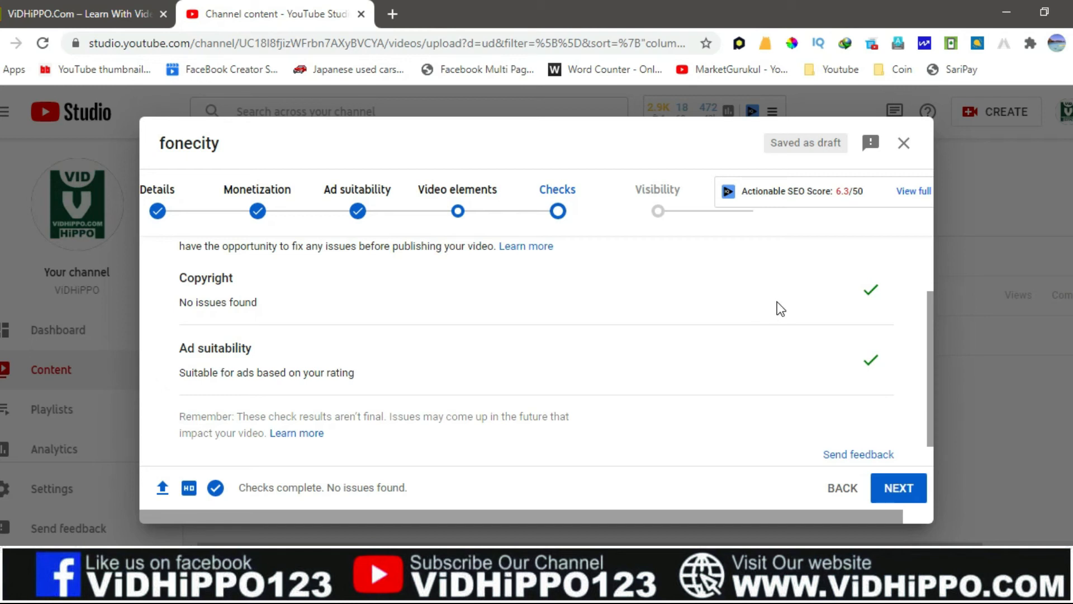
pyautogui.scroll(-1, 745, 367)
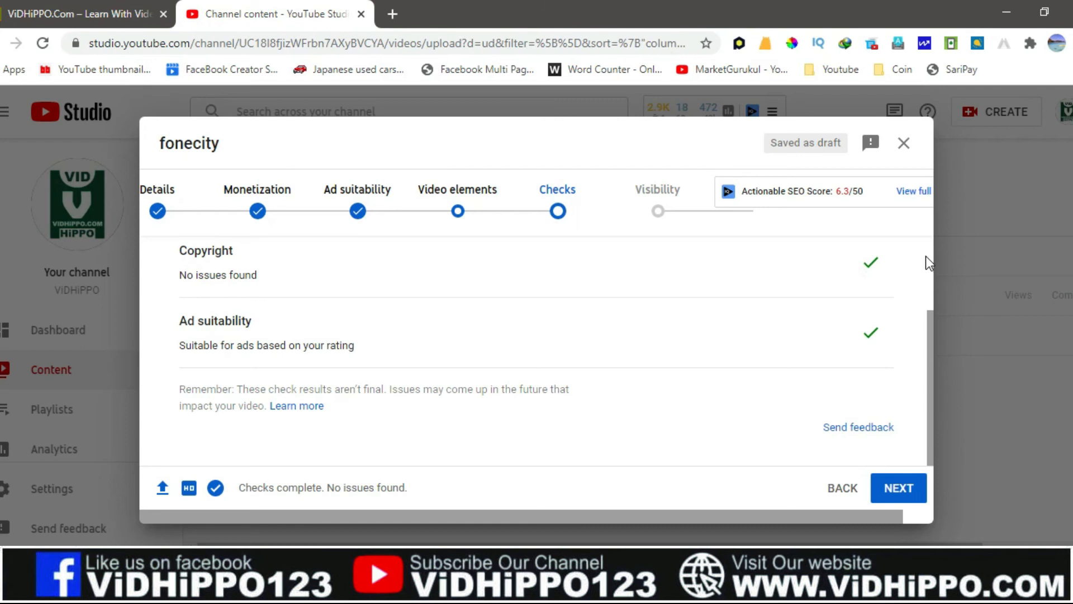
# Step: Continue to the Visibility stage and review the Private, Unlisted and Public options under Save or publish
pyautogui.click(911, 499)
pyautogui.scroll(-2, 278, 404)
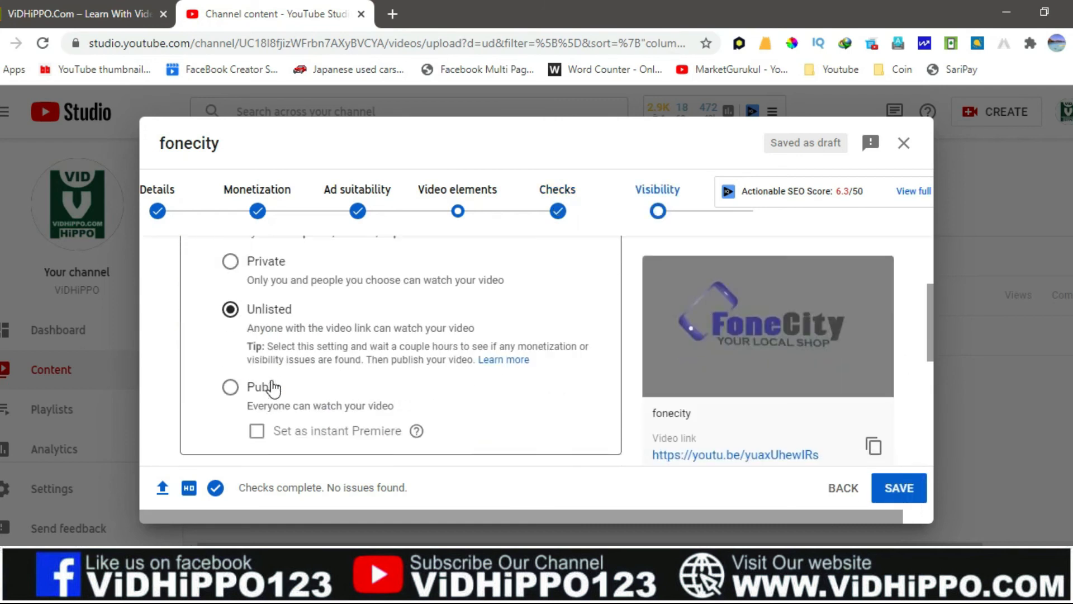
pyautogui.scroll(2, 264, 403)
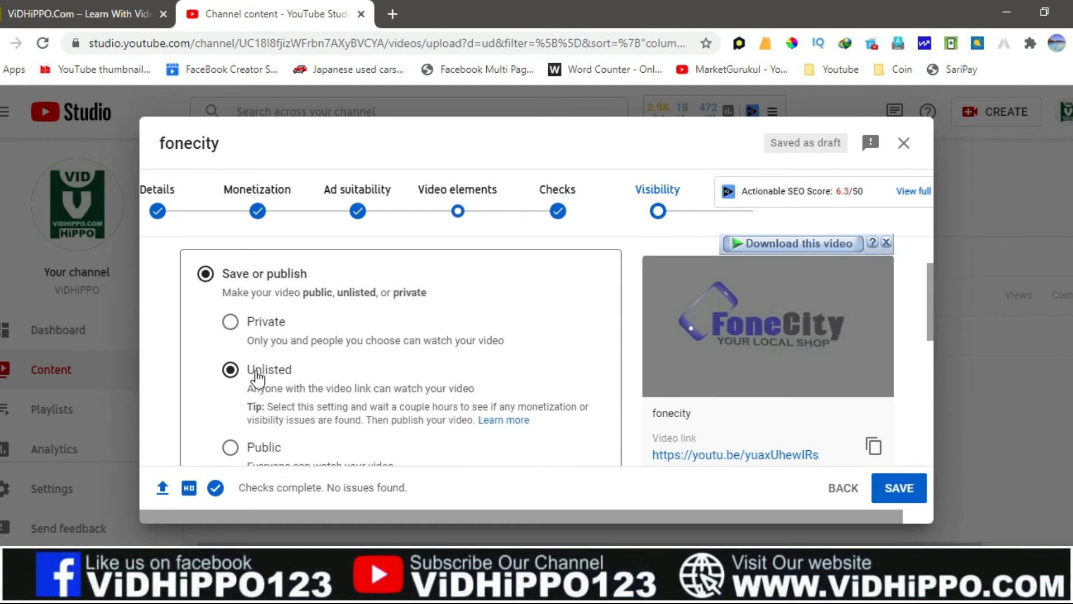
pyautogui.scroll(-2, 255, 391)
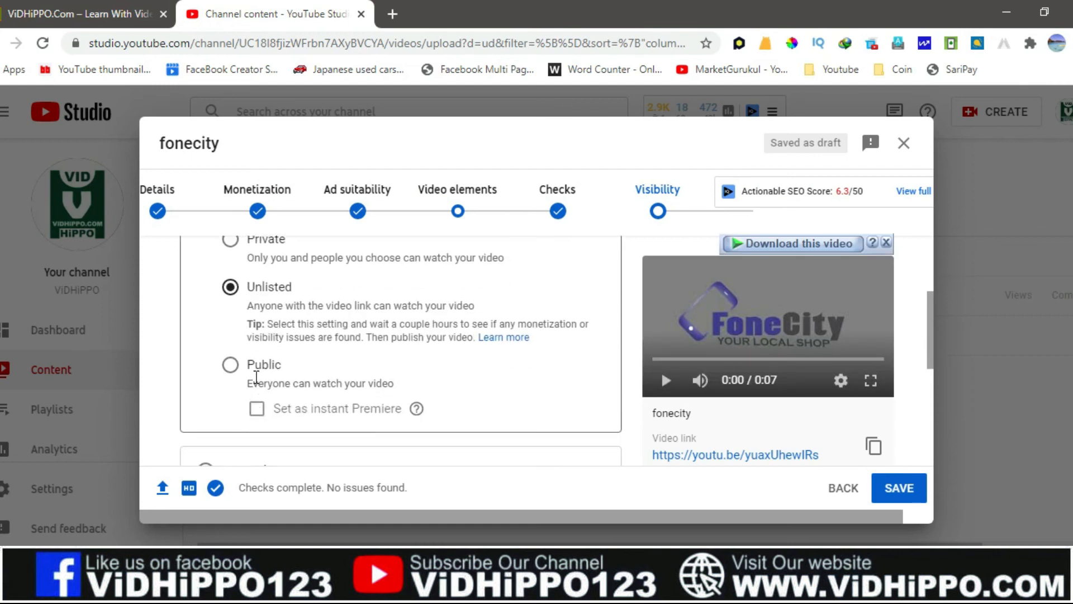
pyautogui.scroll(3, 339, 373)
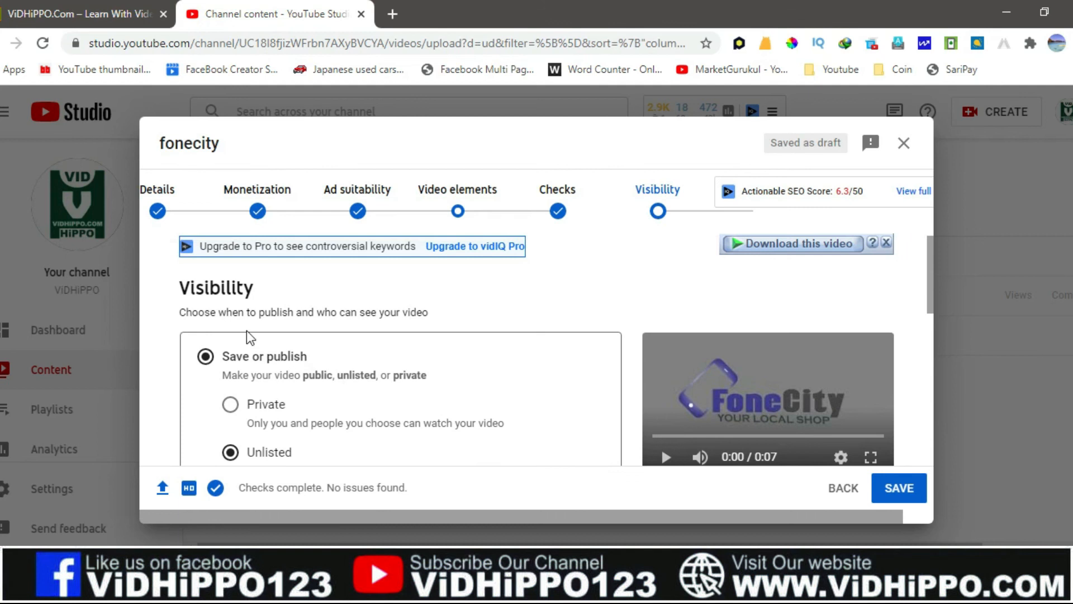
# Step: Go back to the Details stage, look through the video's description, and switch to the ViDHiPPO.Com website
pyautogui.click(158, 195)
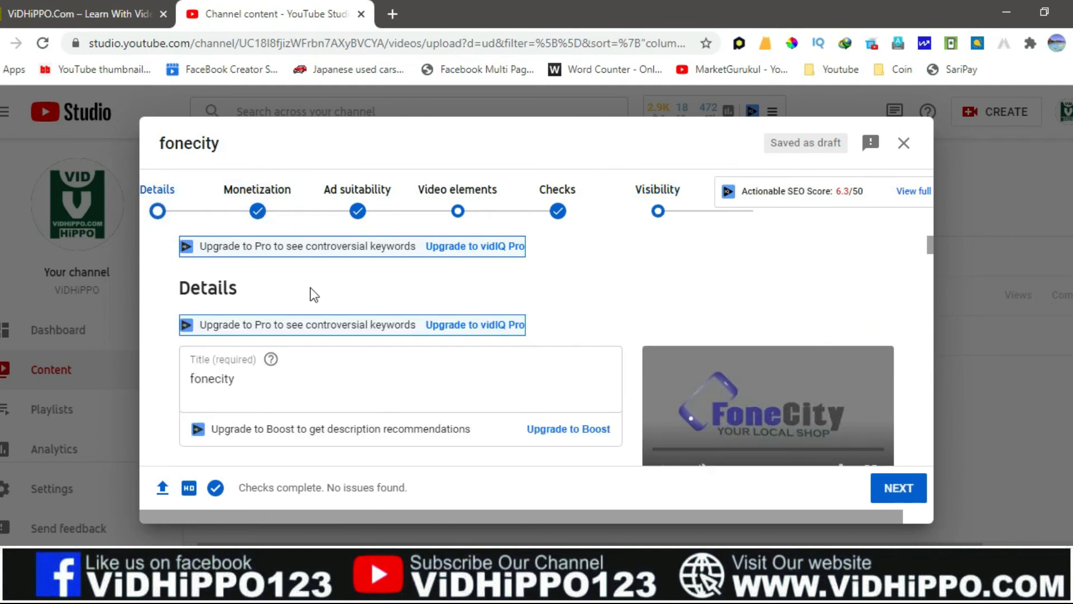
pyautogui.scroll(-2, 203, 254)
pyautogui.scroll(-8, 218, 347)
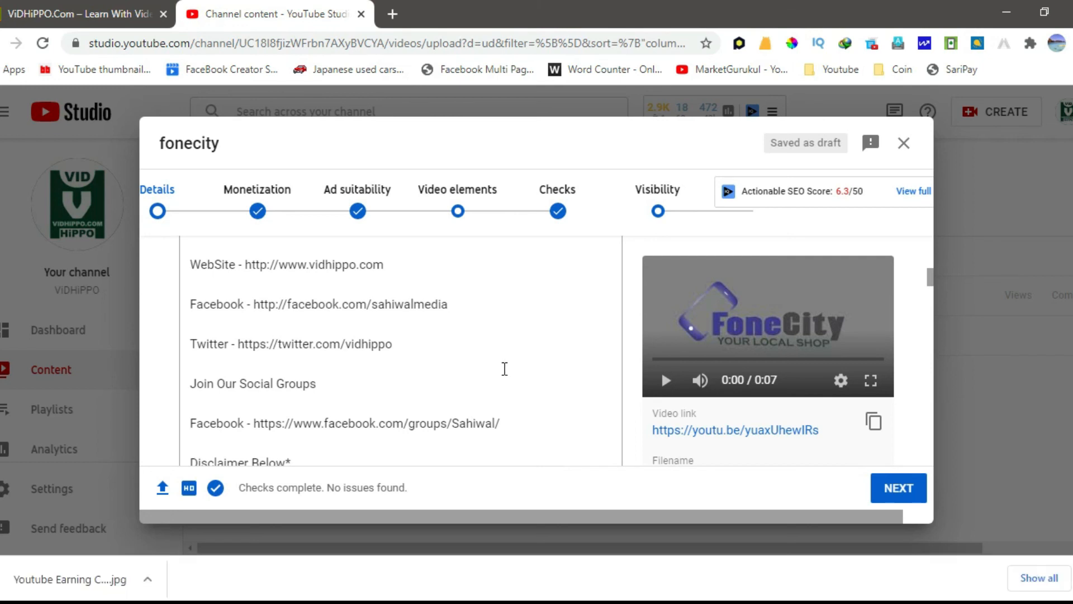
pyautogui.click(17, 14)
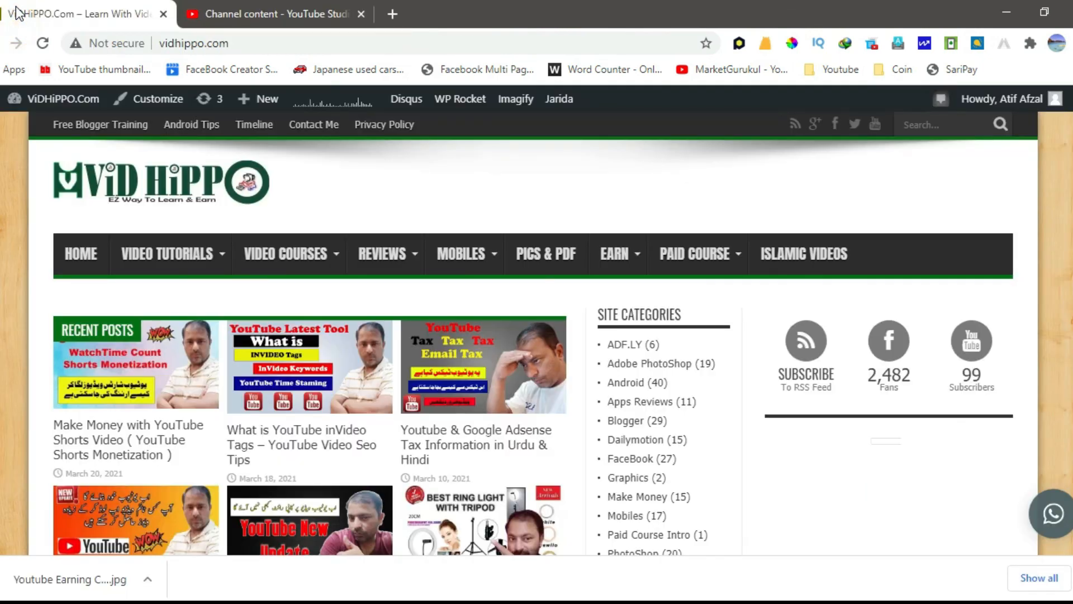